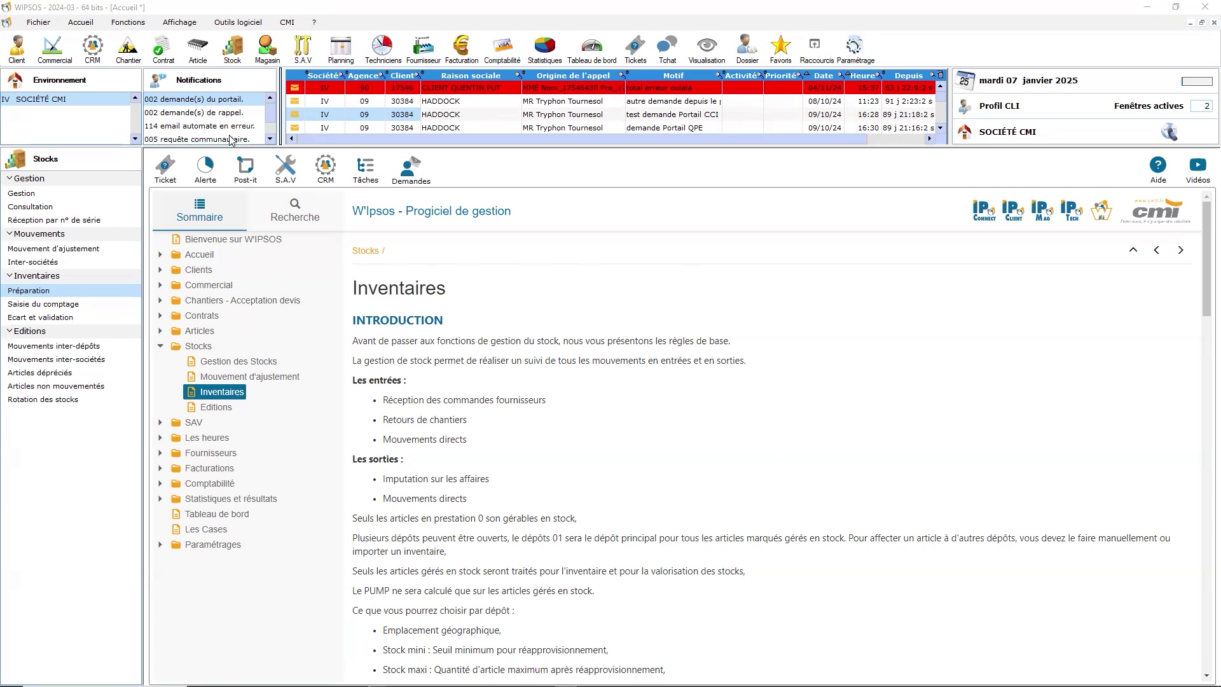
Step: Open the inventory preparation and select "Votre inventaire" for depot 2E to go over its criteria and article list
left_click(65, 291)
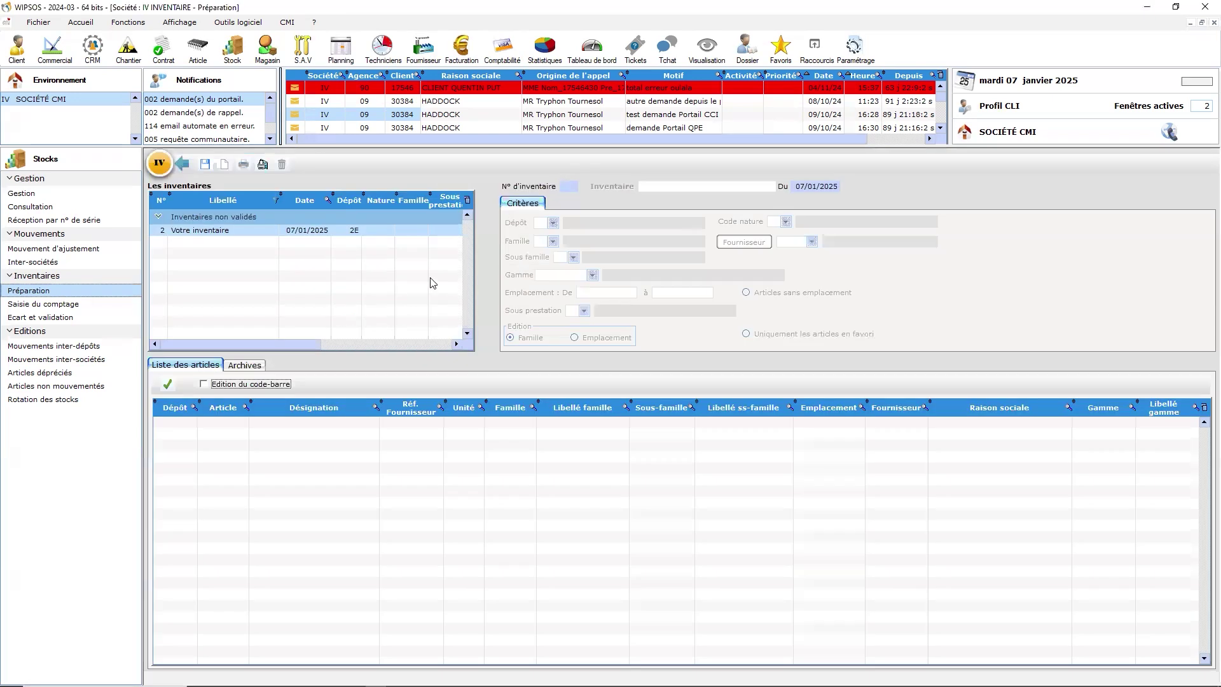
left_click(235, 233)
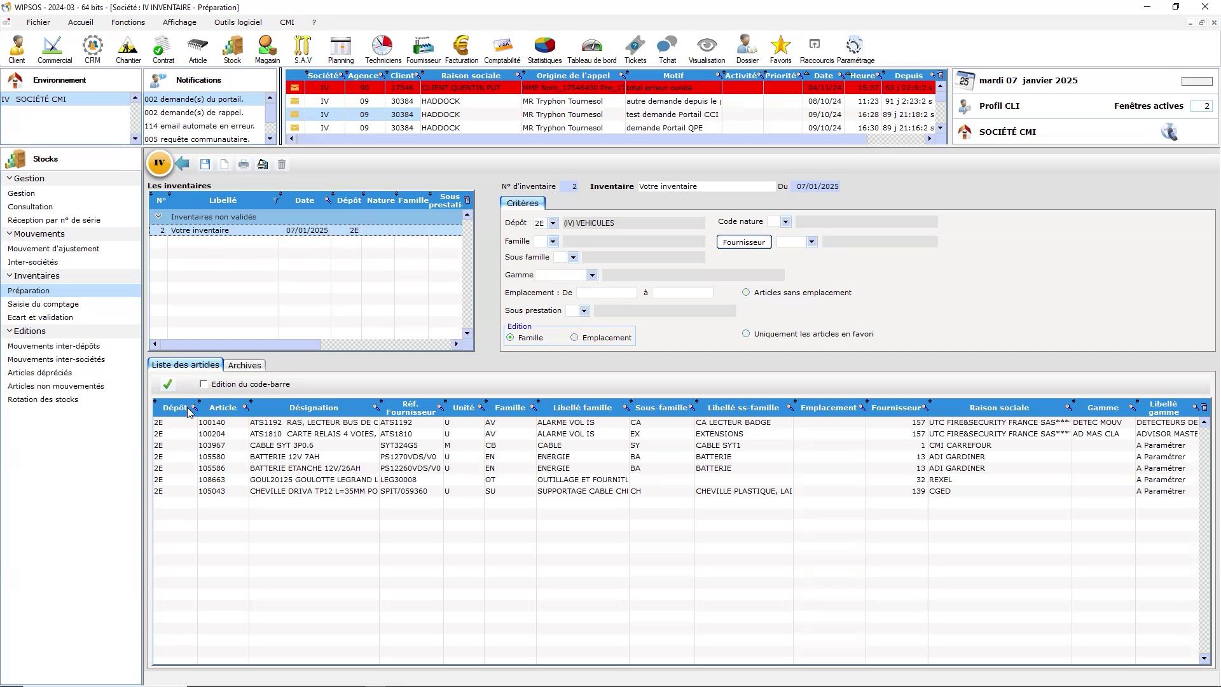
left_click(236, 493)
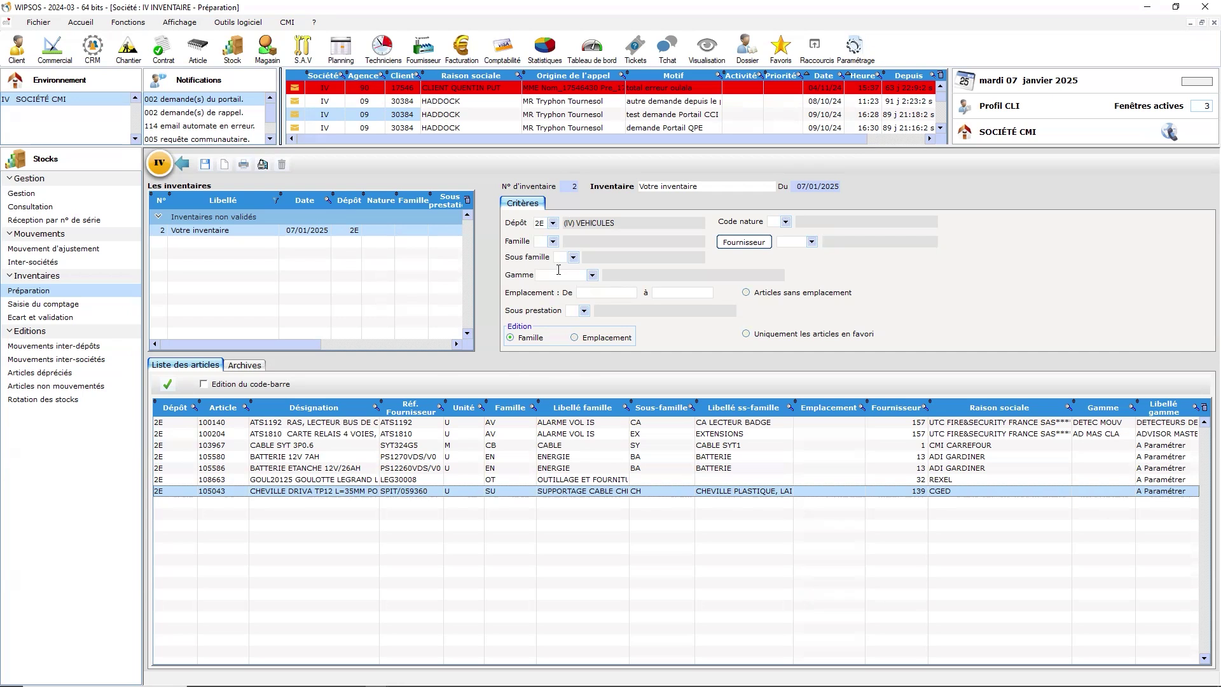
left_click(795, 242)
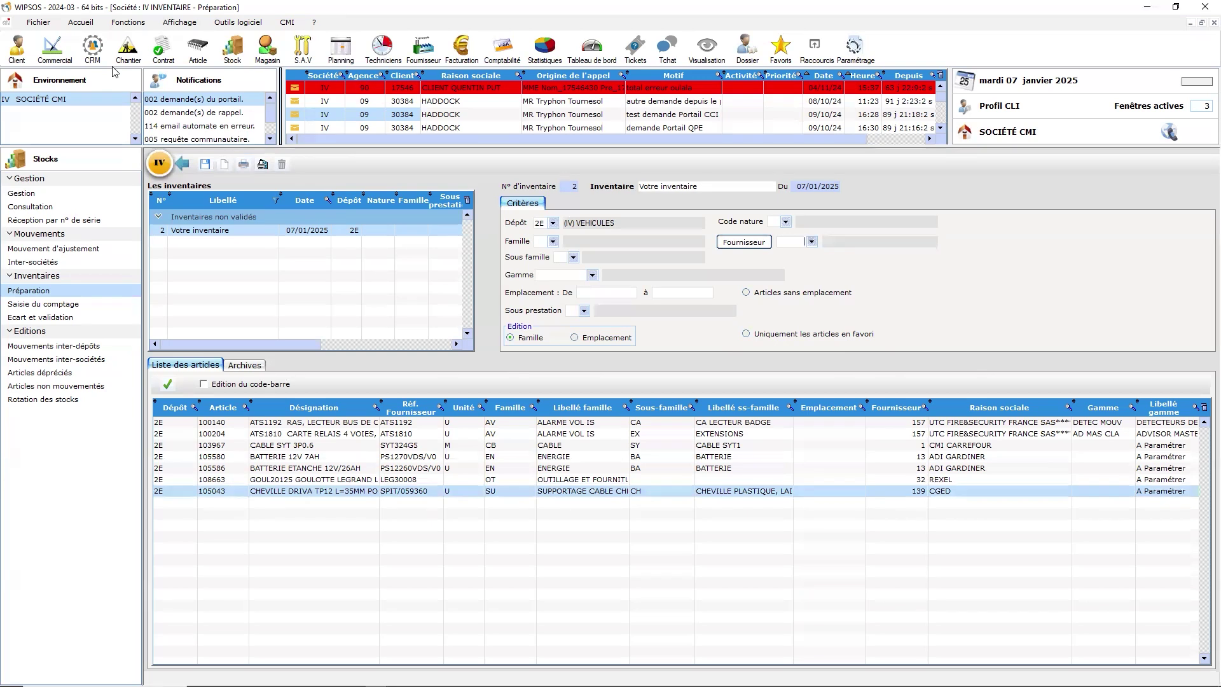
left_click(223, 232)
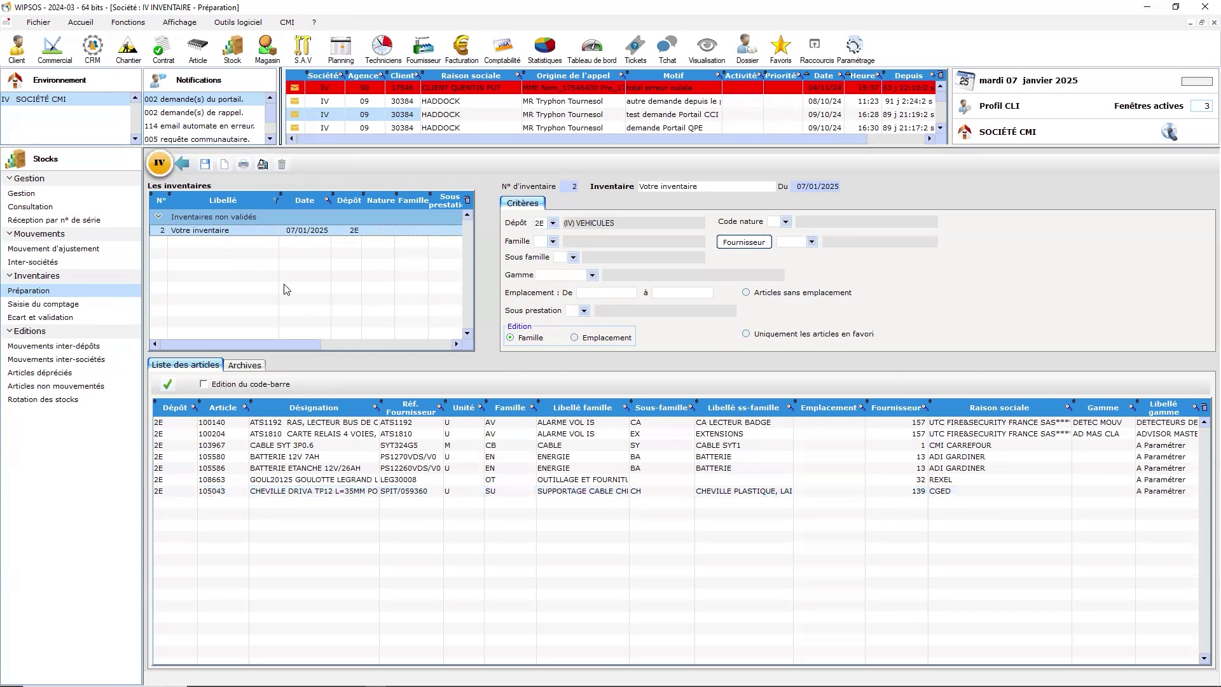
Step: Print and validate the preparation of "Votre inventaire", declining count entry from IP'MAG
left_click(263, 166)
left_click(595, 388)
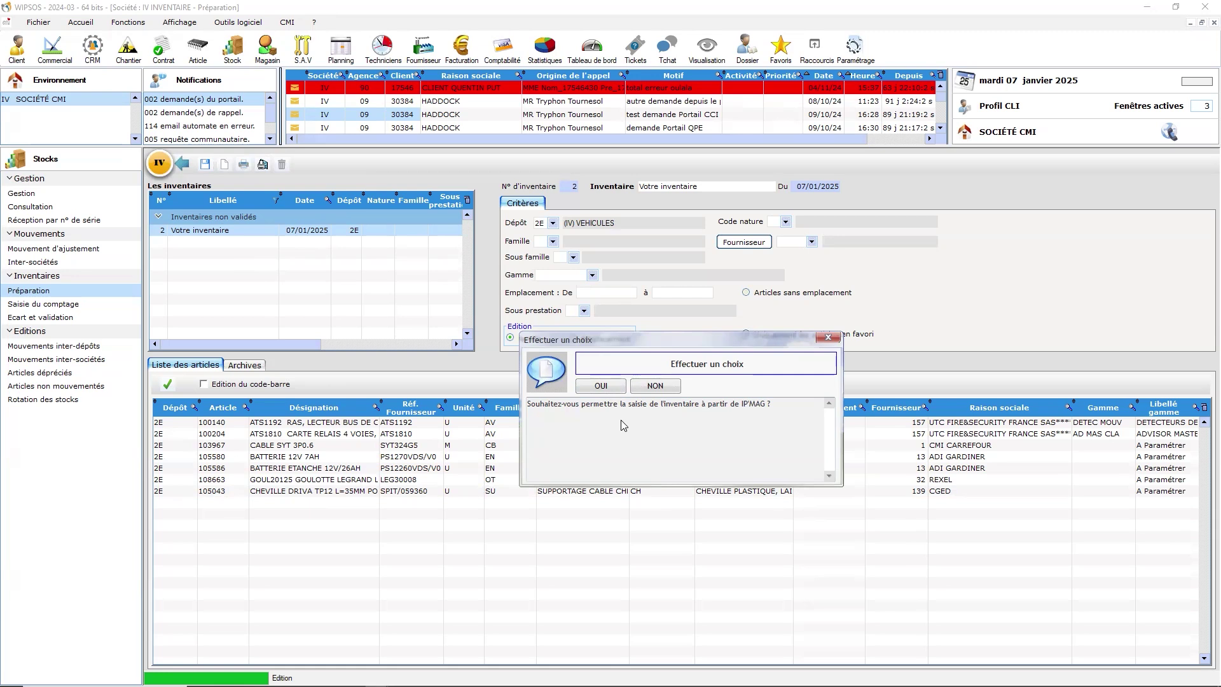
left_click(678, 387)
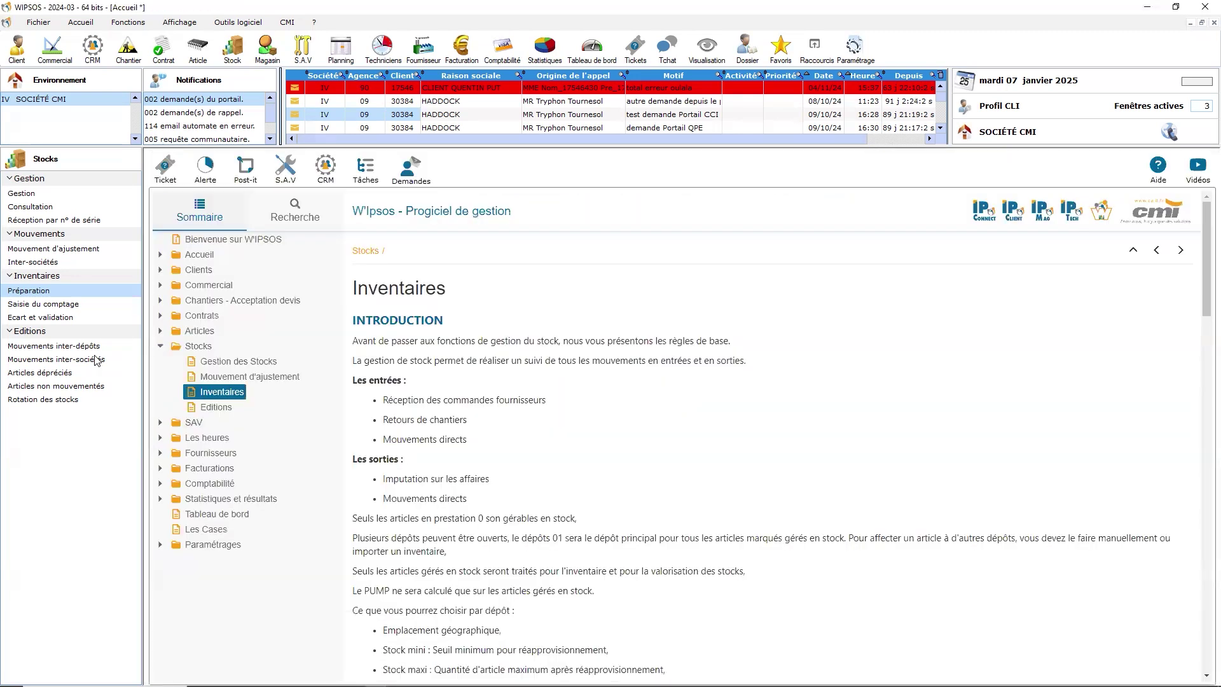
Step: Leave the preparation and open the count entry for the validated inventory "Votre inventaire"
left_click(62, 294)
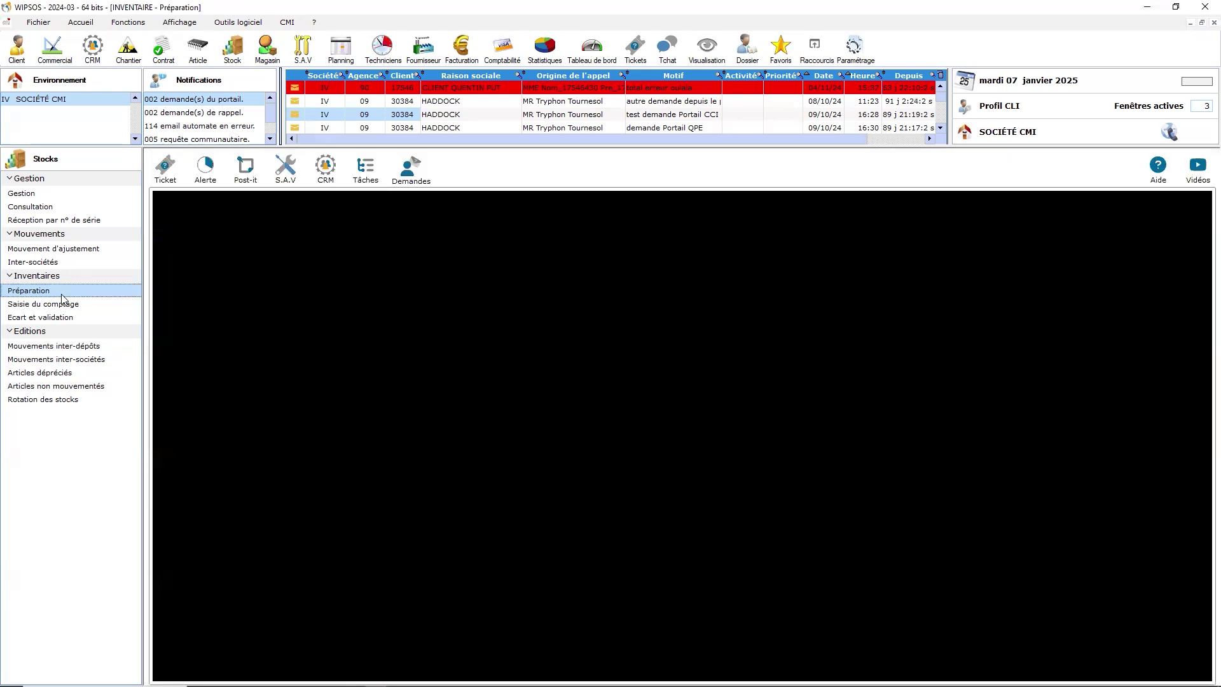
left_click(181, 164)
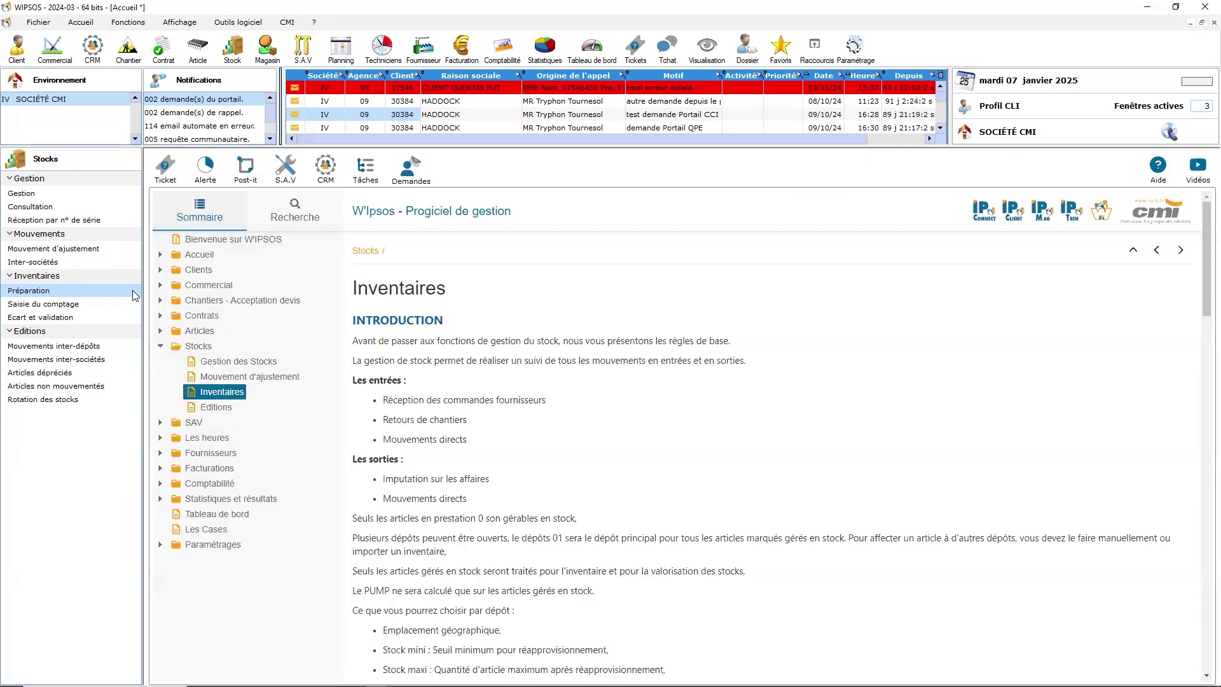
left_click(33, 304)
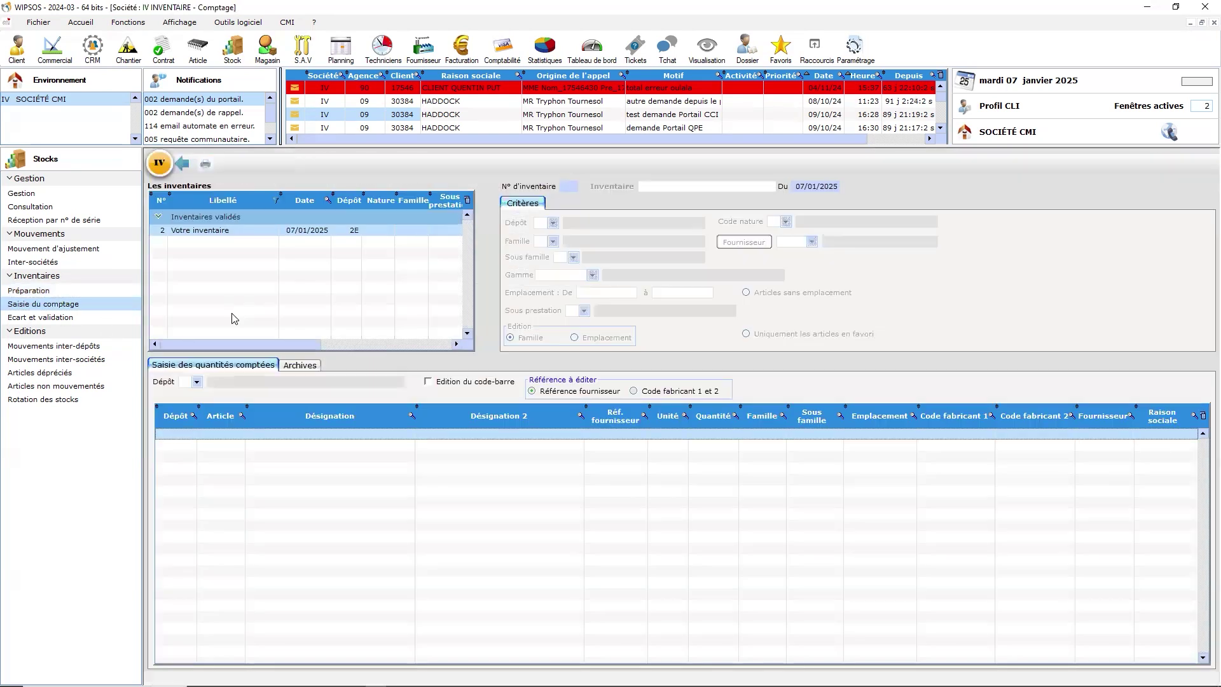
left_click(307, 231)
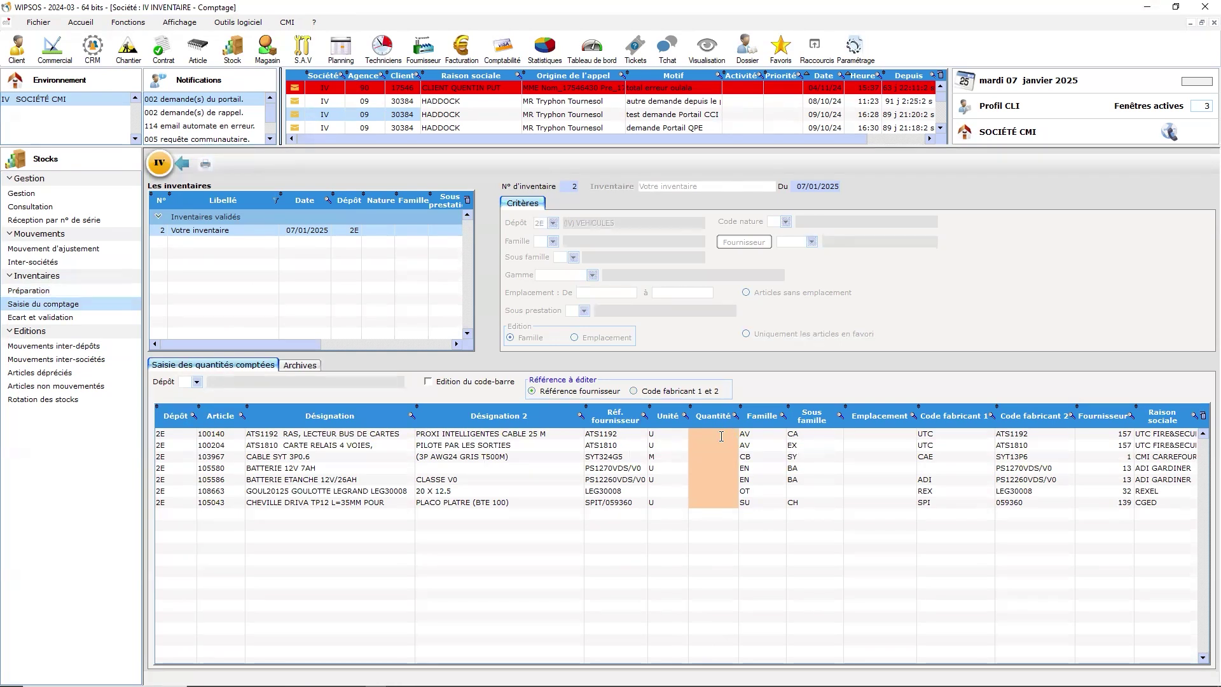
Step: Enter counted quantities of 10 for article 100140, 2 for 100204, and 1 each for 103967, 105586, 108663 and 105043
type("1")
type("1")
key("Return")
type("1")
key("Return")
type("1")
key("Return")
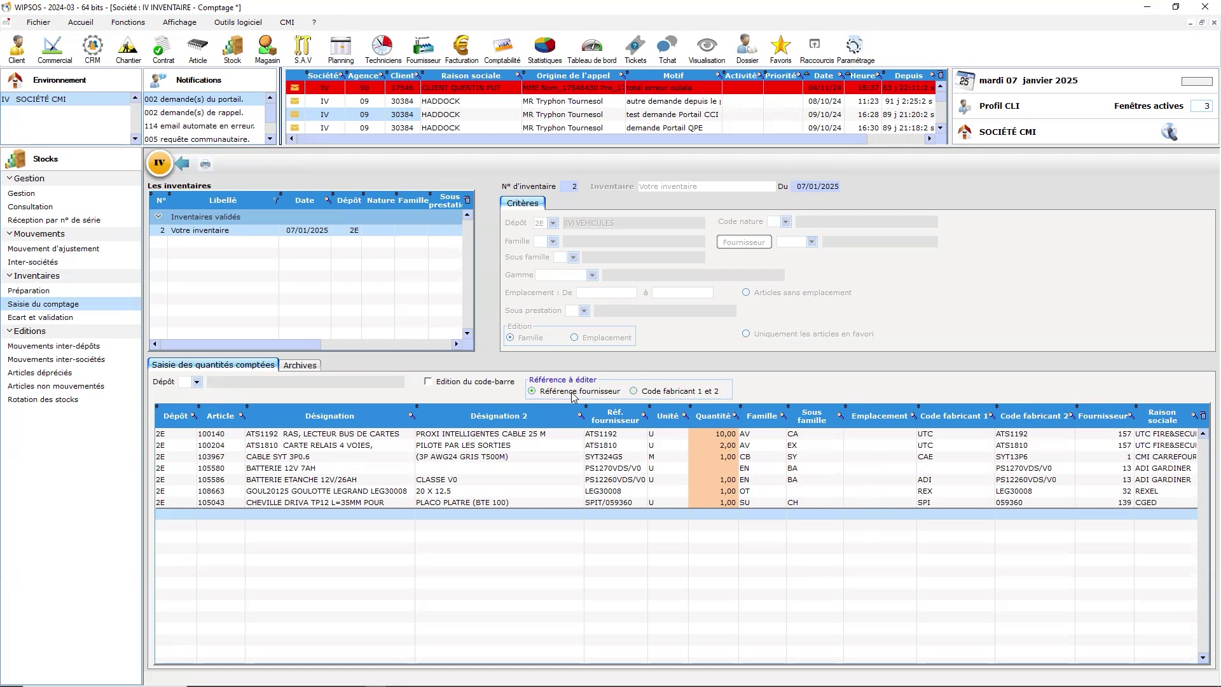
Step: Print the counted inventory with the supplier reference, look through the report, and close both it and the count entry
left_click(651, 393)
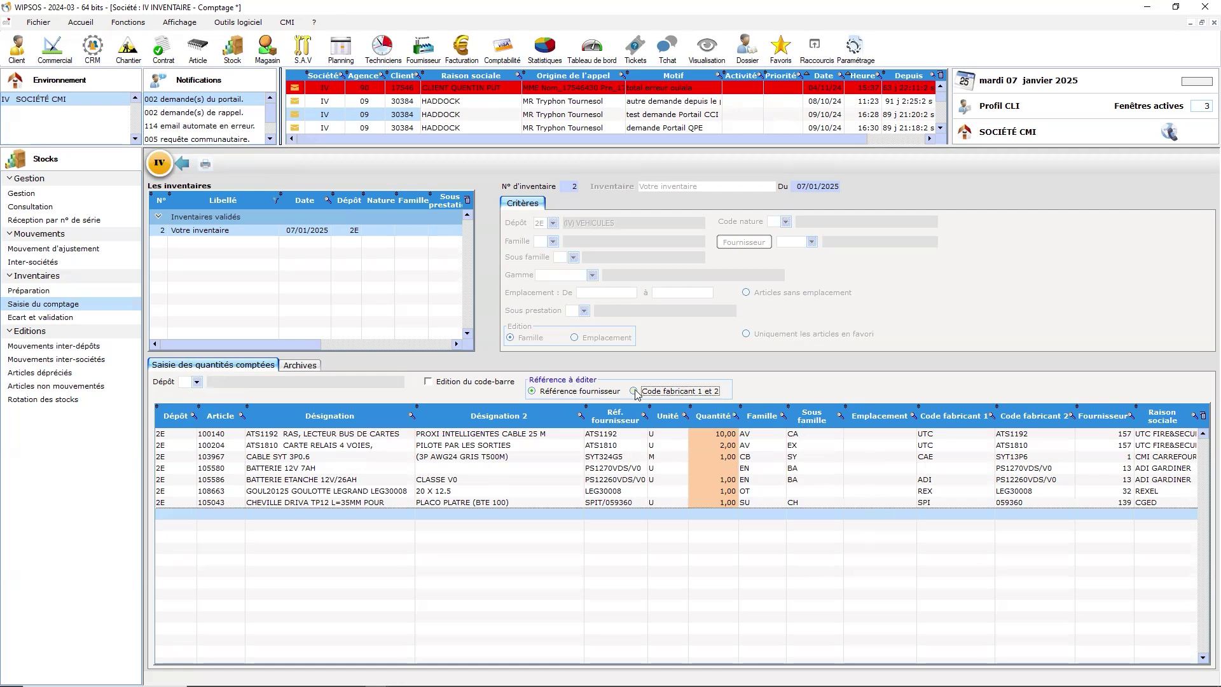
left_click(539, 392)
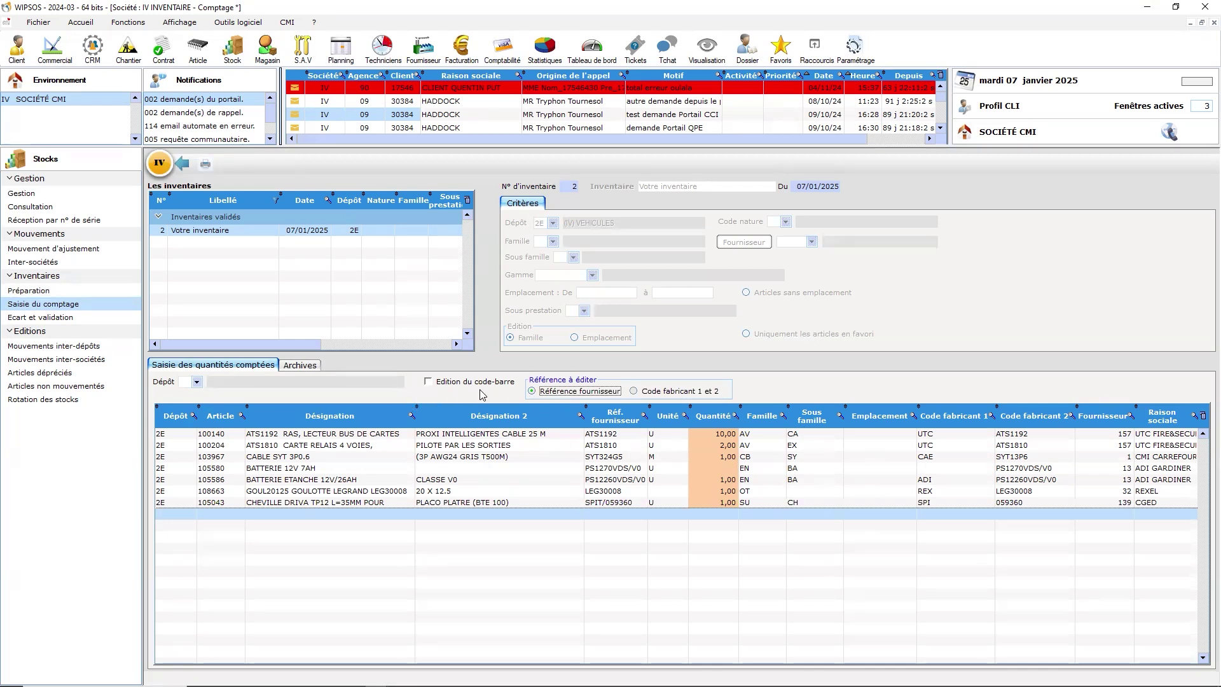
key("Tab")
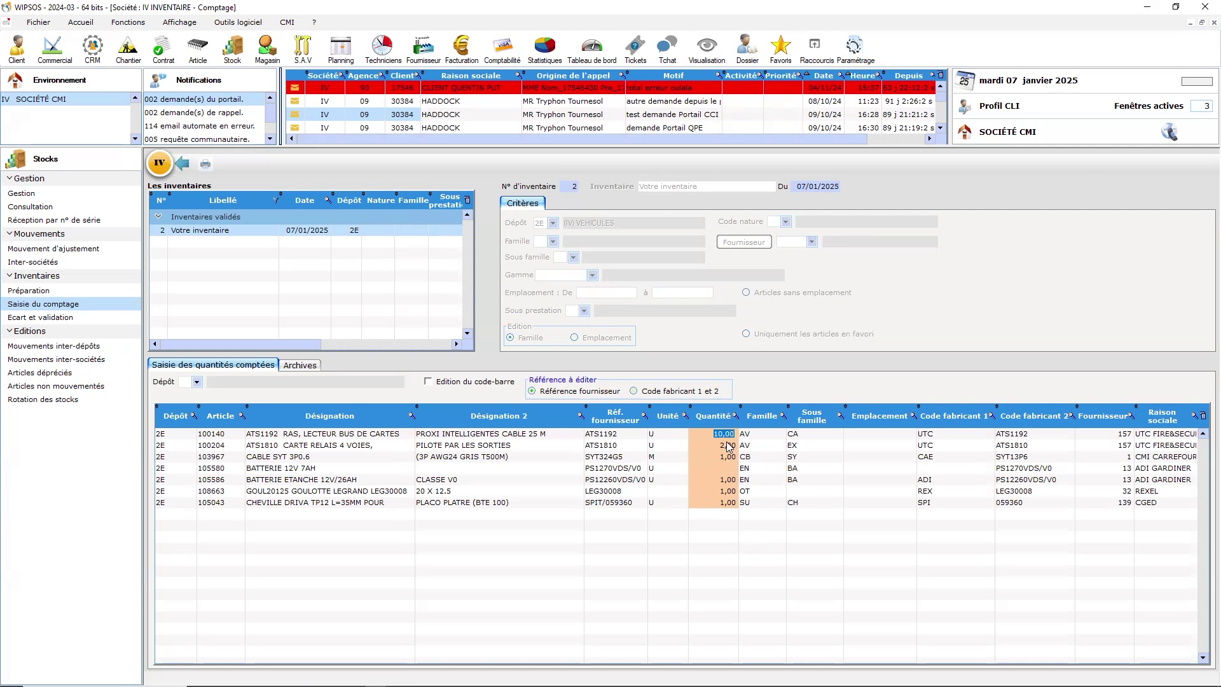
left_click(205, 164)
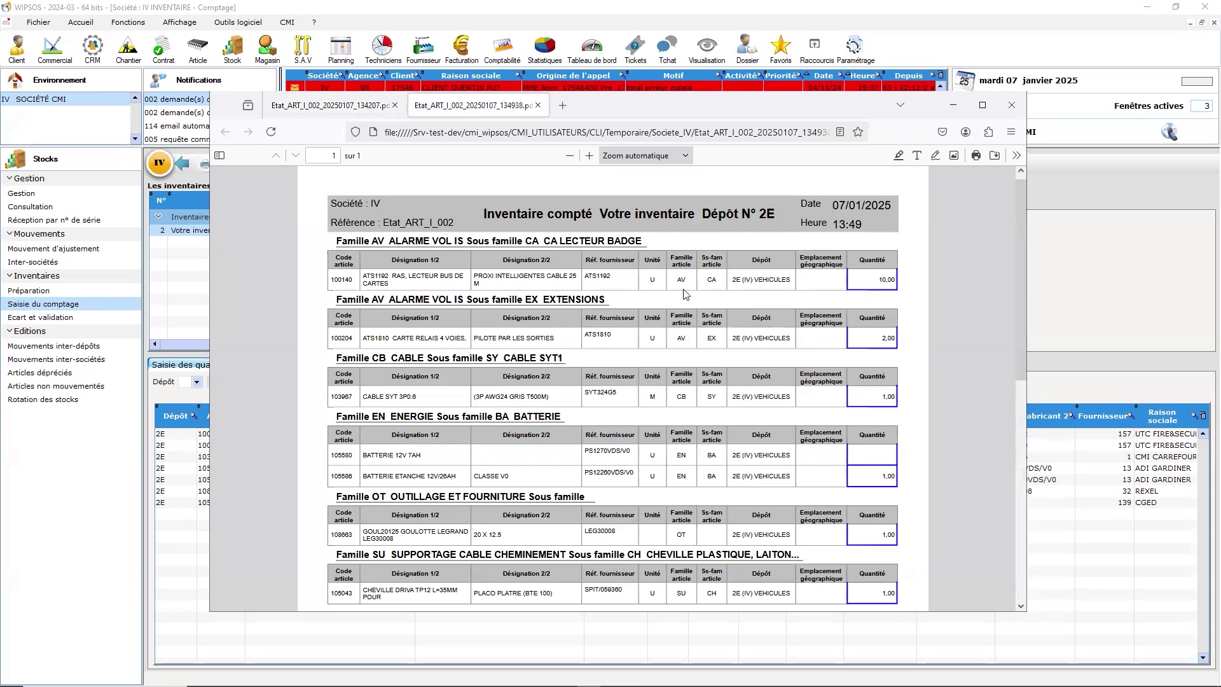
scroll(820, 384, "down", 6)
scroll(819, 384, "up", 5)
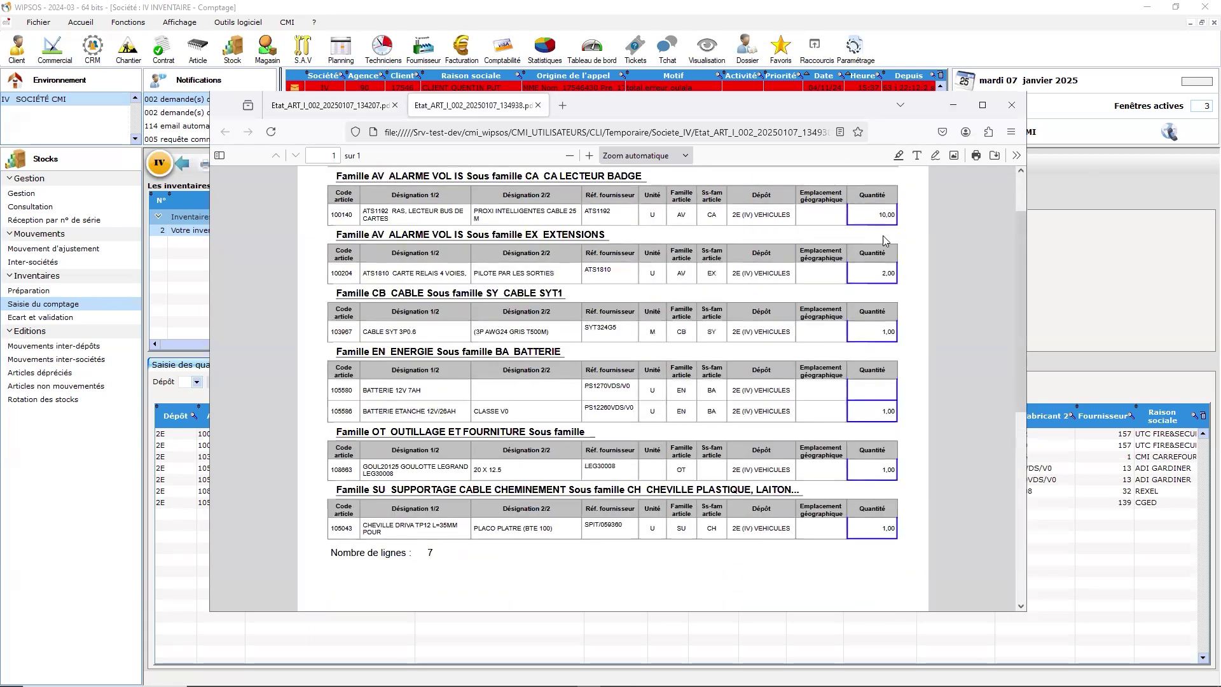
left_click(1021, 109)
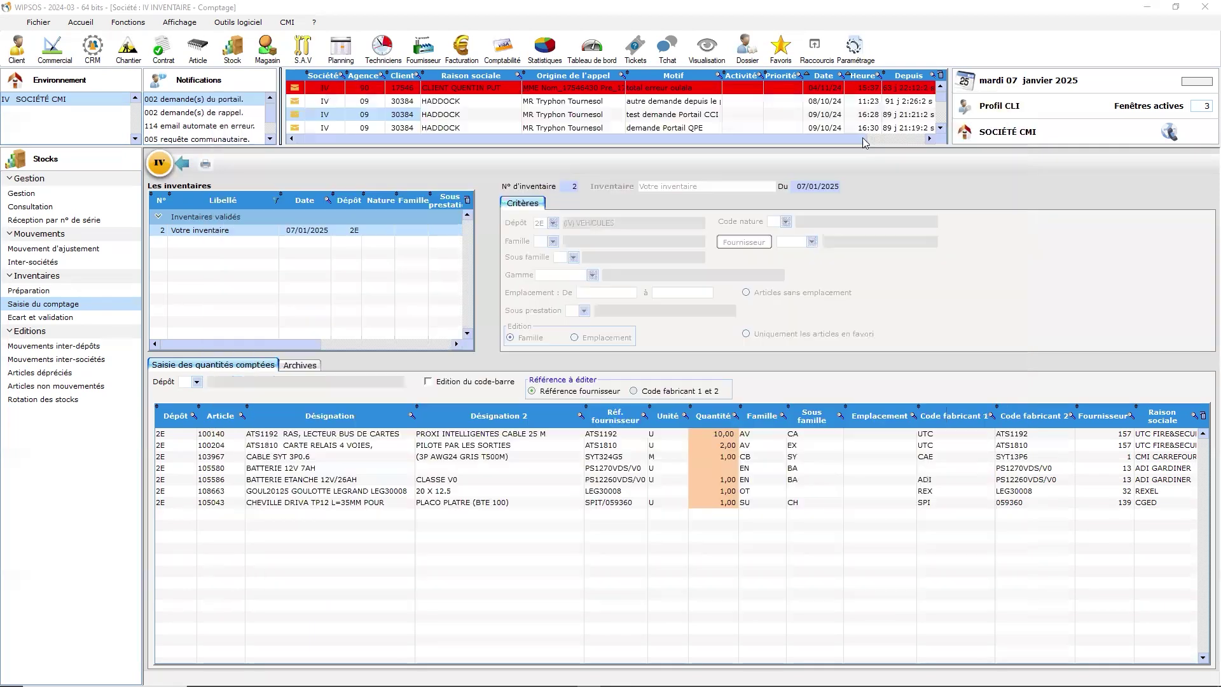
left_click(183, 164)
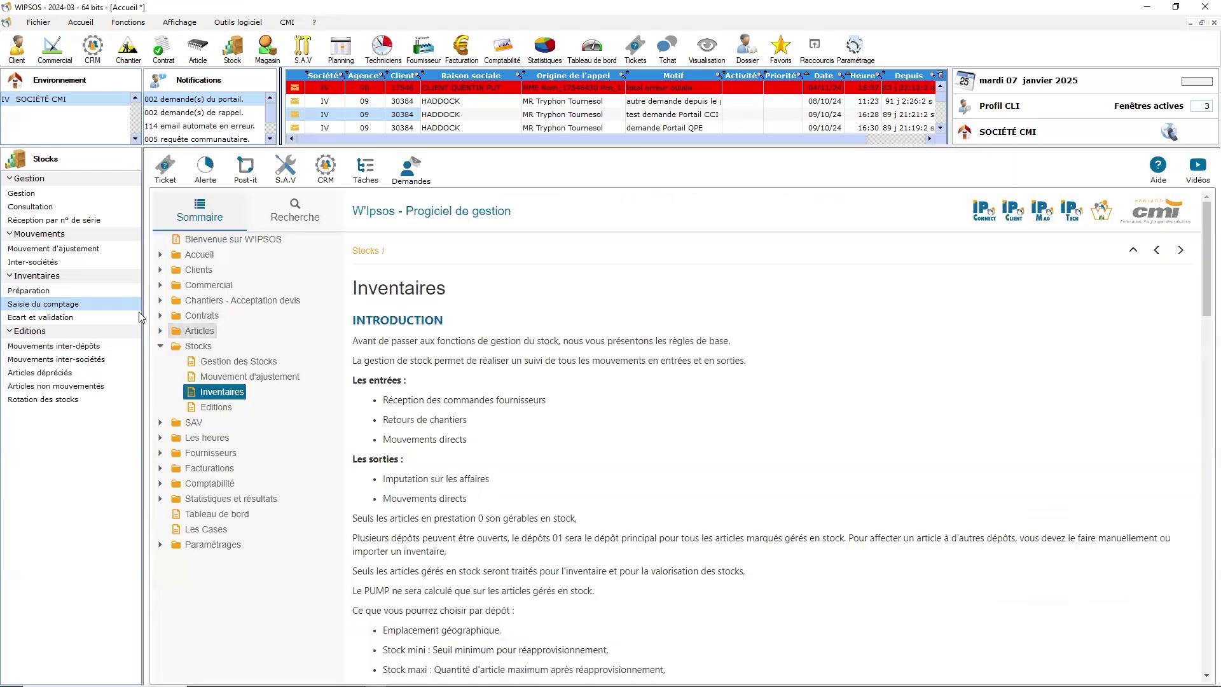
Step: Open the variance and validation screen, load "Votre inventaire" and select article 100140 in the variance list
left_click(96, 318)
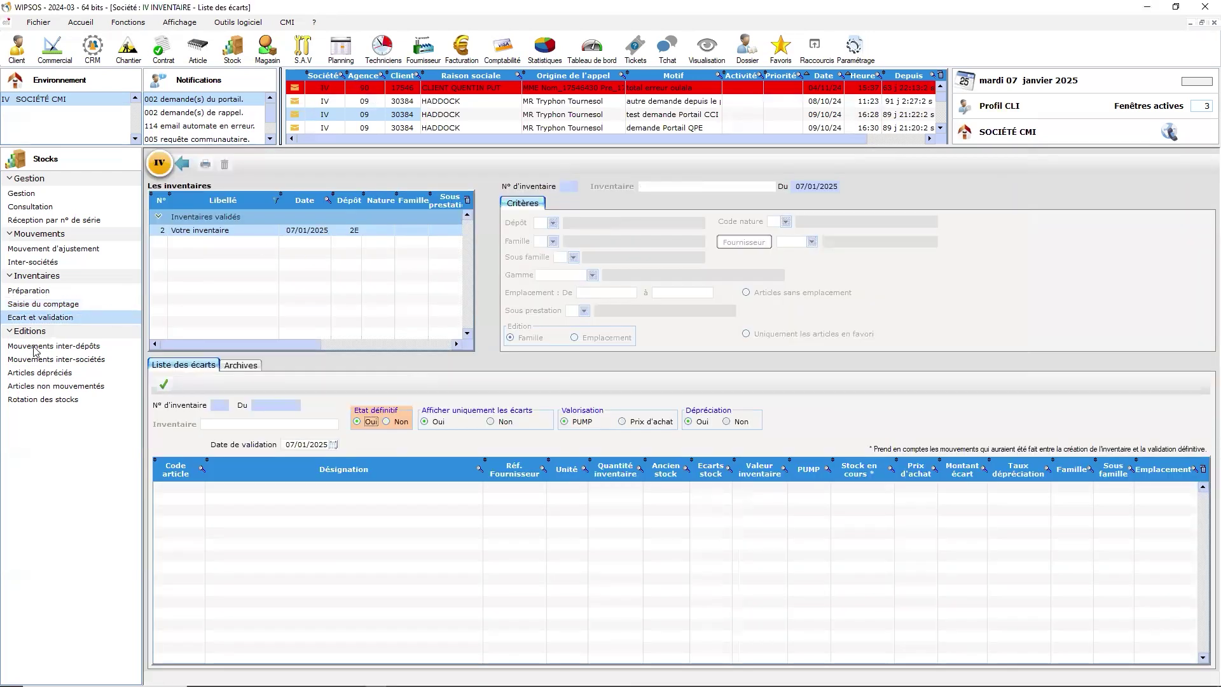
left_click(224, 232)
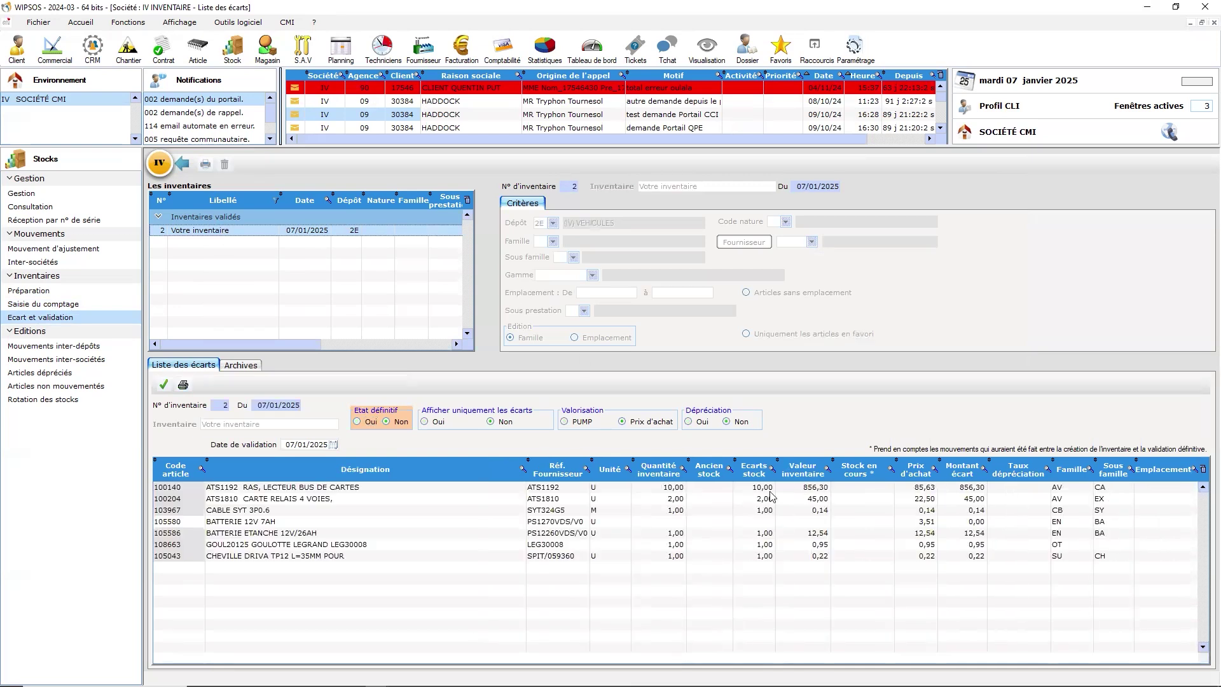
left_click(675, 488)
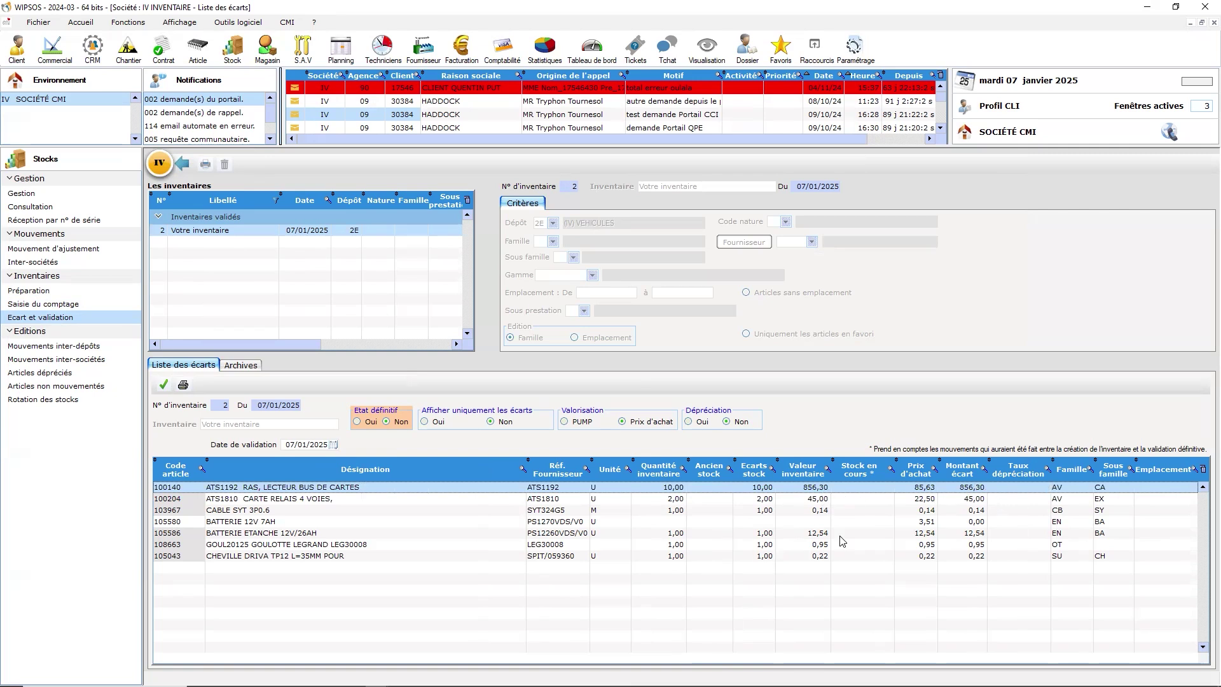
Step: Try the variance-only and valuation options, keeping all articles valued at purchase price, and enable depreciation
left_click(437, 422)
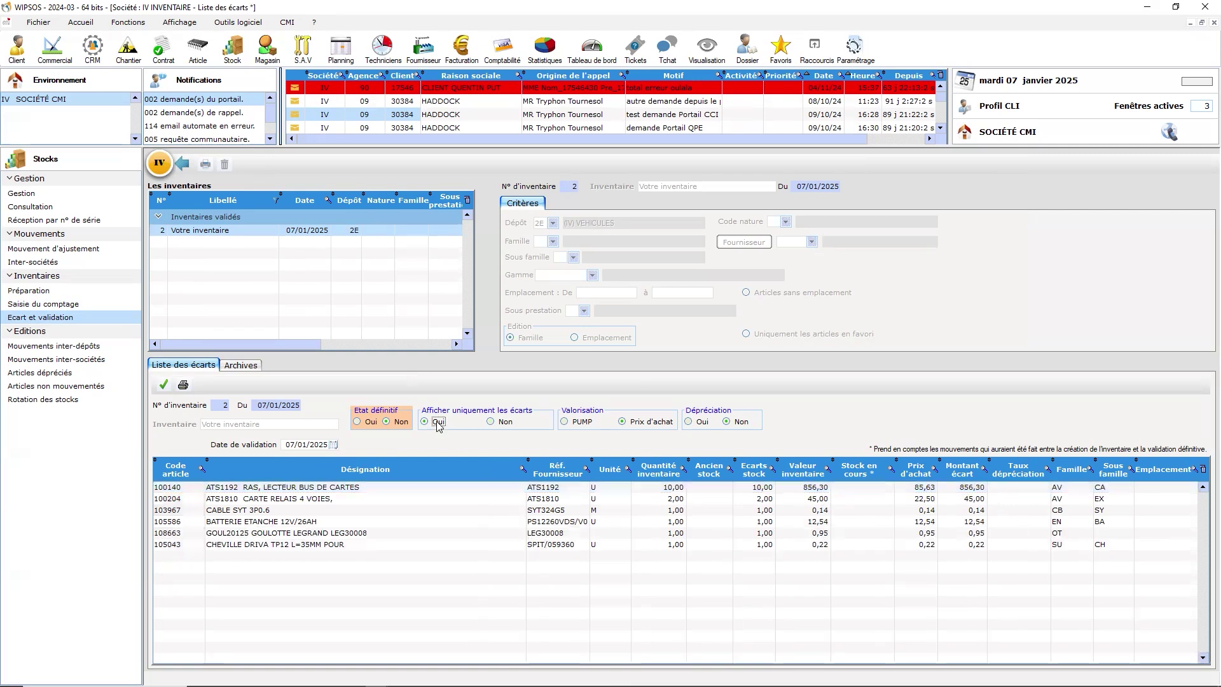
left_click(490, 422)
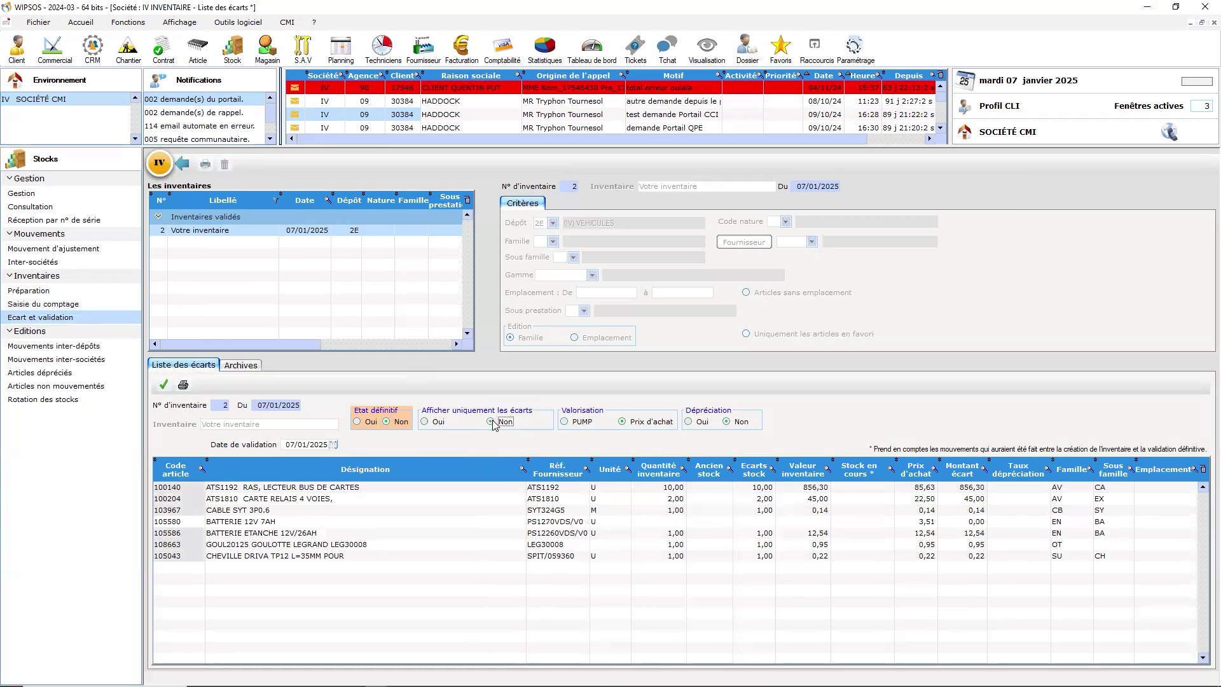
left_click(581, 423)
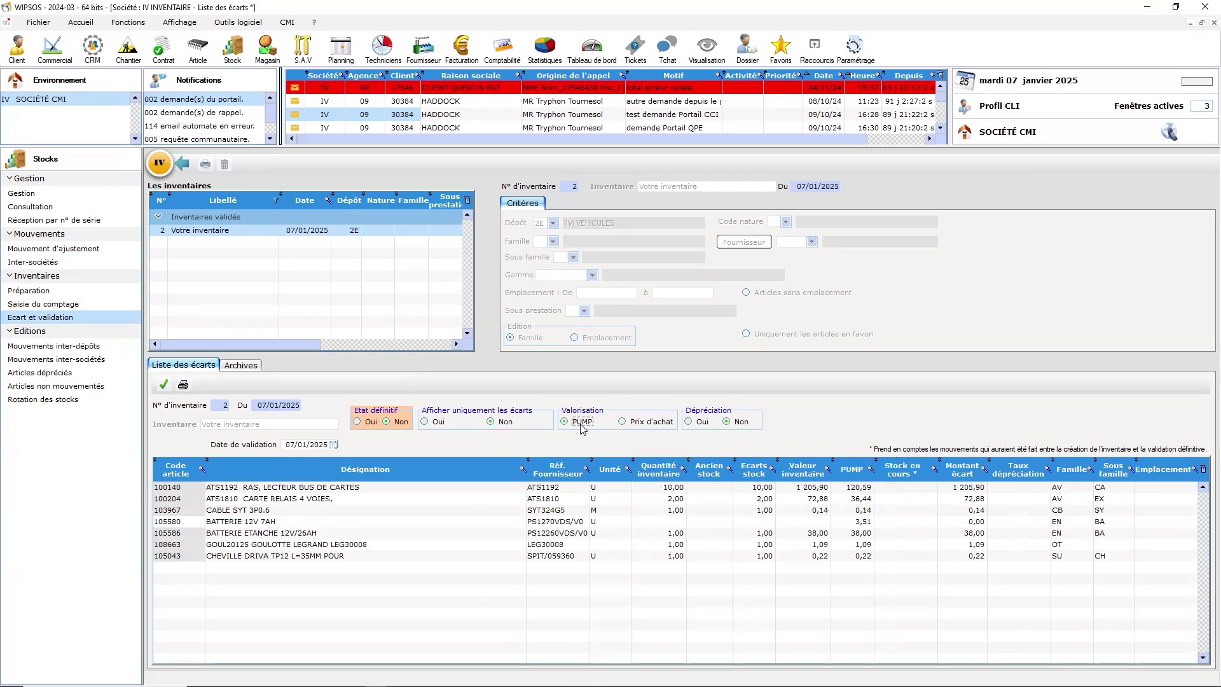
left_click(655, 423)
left_click(697, 422)
left_click(734, 422)
left_click(701, 421)
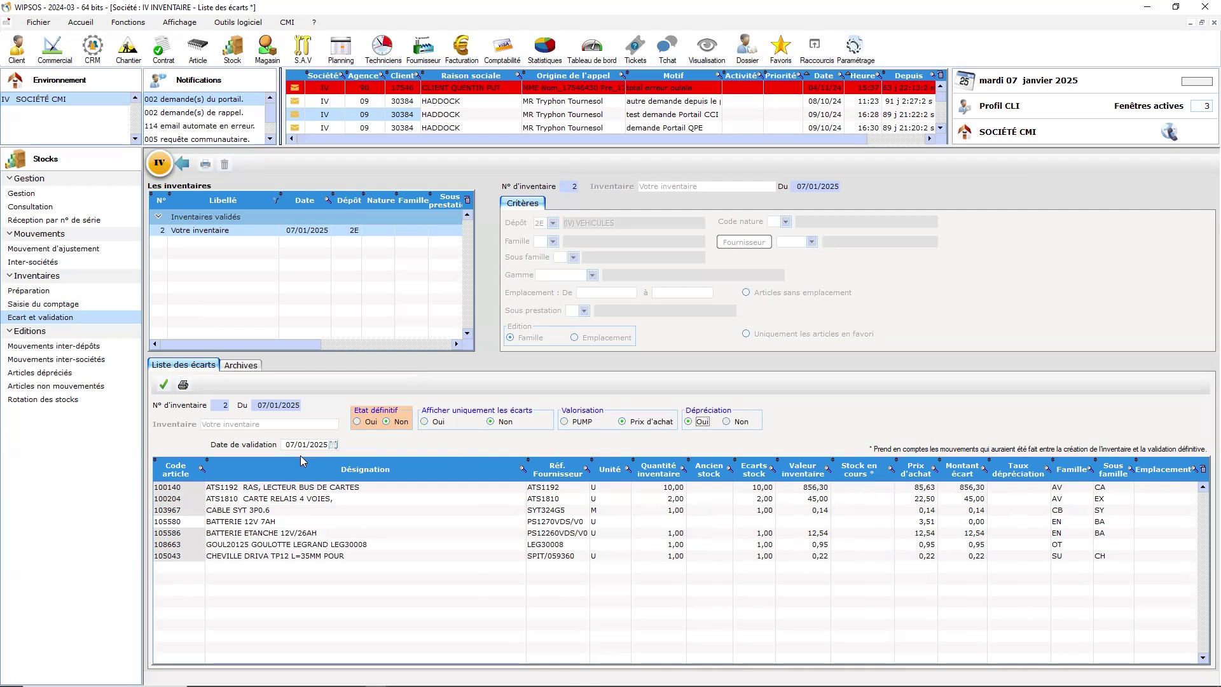
Step: Set the variance list as definitive, validate the inventory with the validation date 07/01/2025, and look through the generated report
left_click(360, 421)
left_click(392, 422)
left_click(367, 423)
left_click(164, 385)
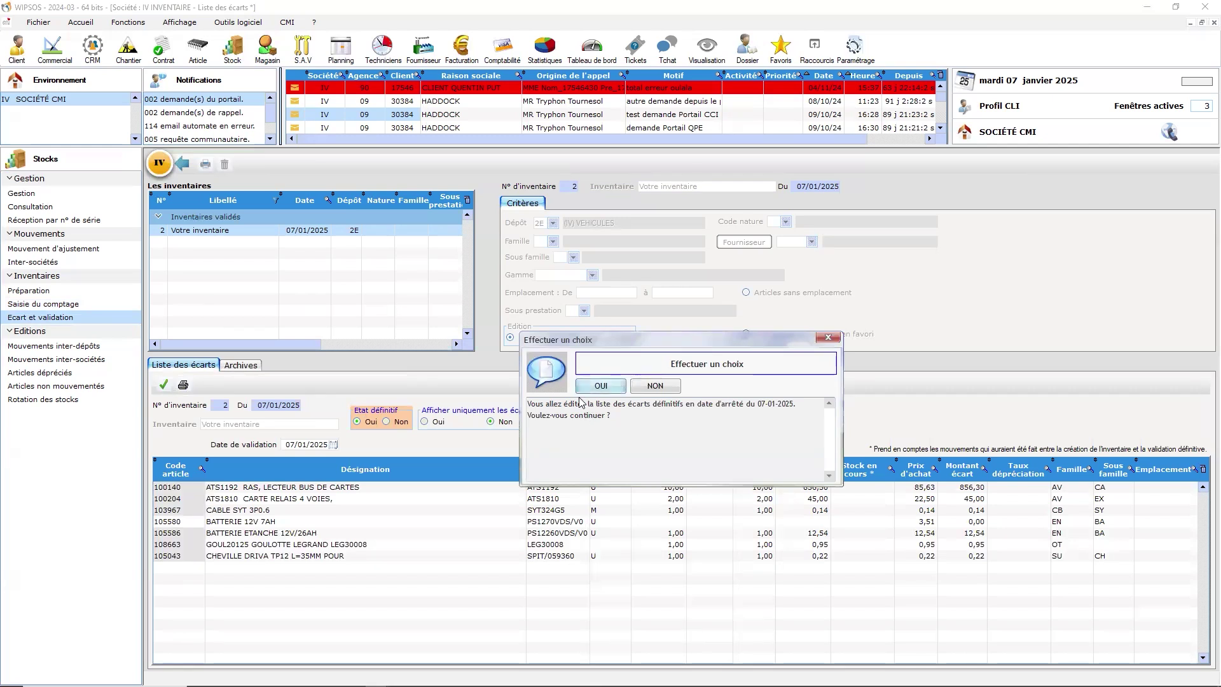
left_click(600, 389)
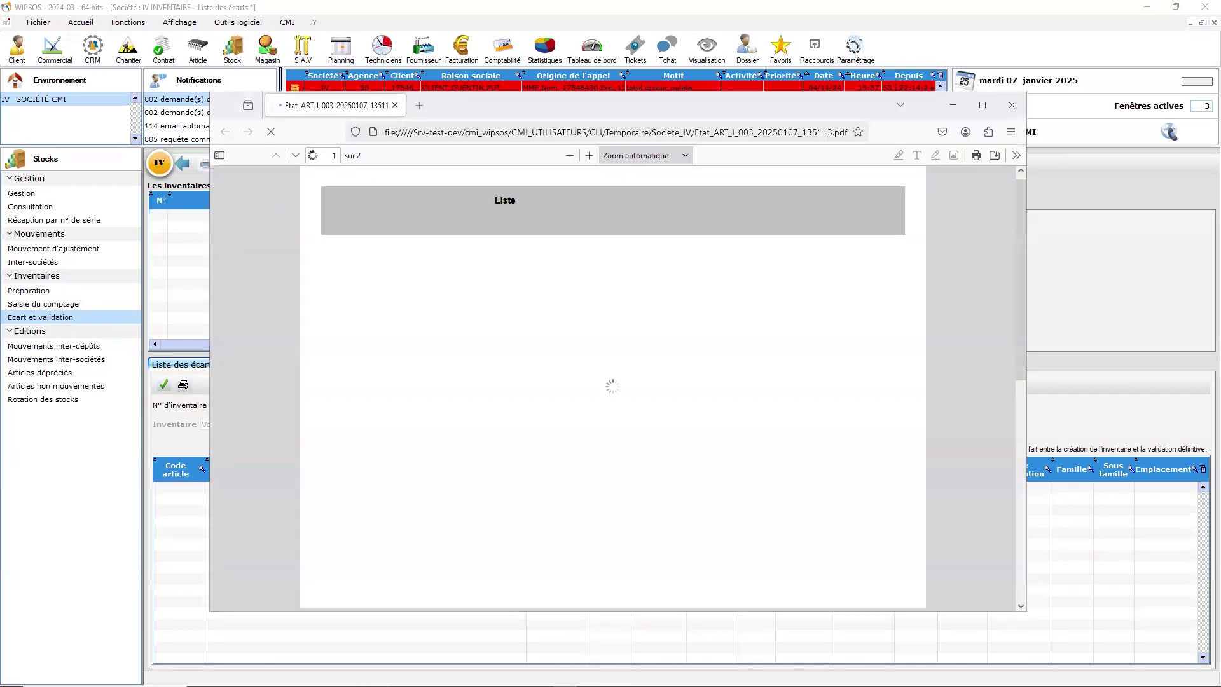
scroll(809, 466, "down", 8)
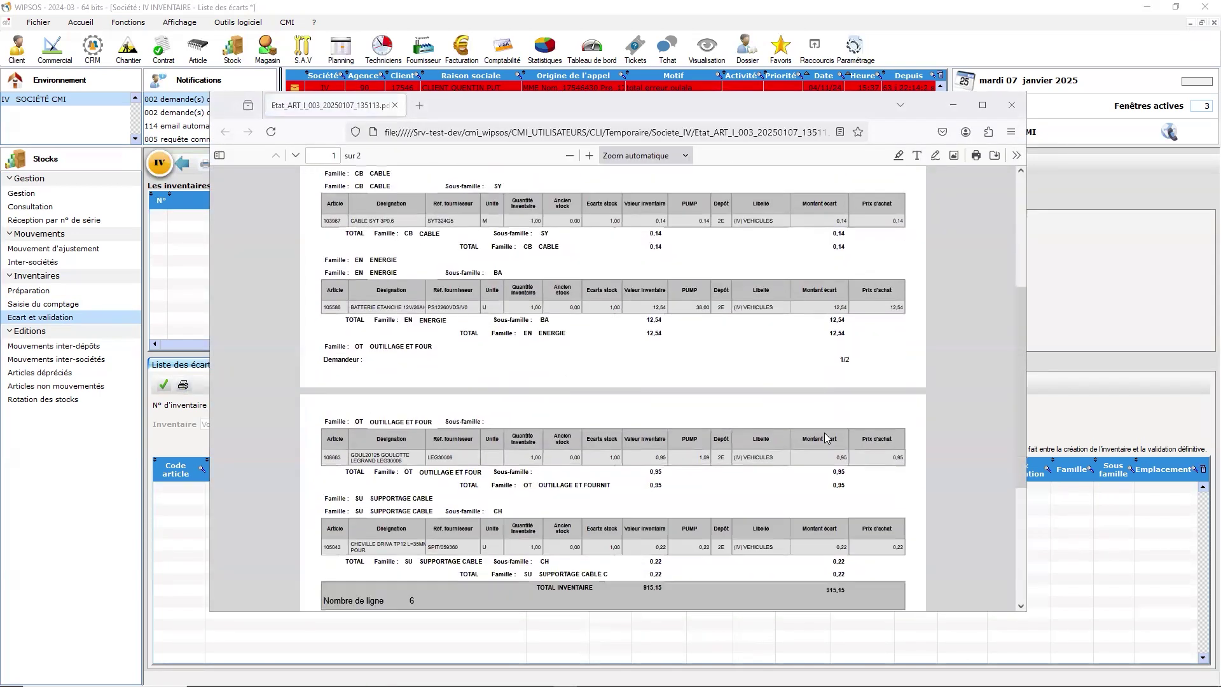